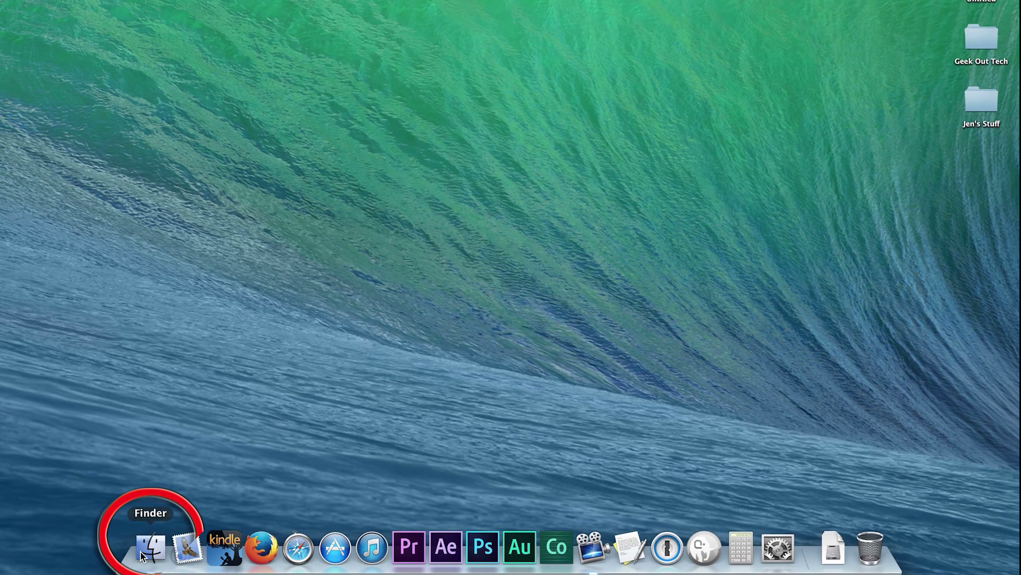
- Launch Disk Utility from Finder's Applications > Utilities folder
left_click(141, 552)
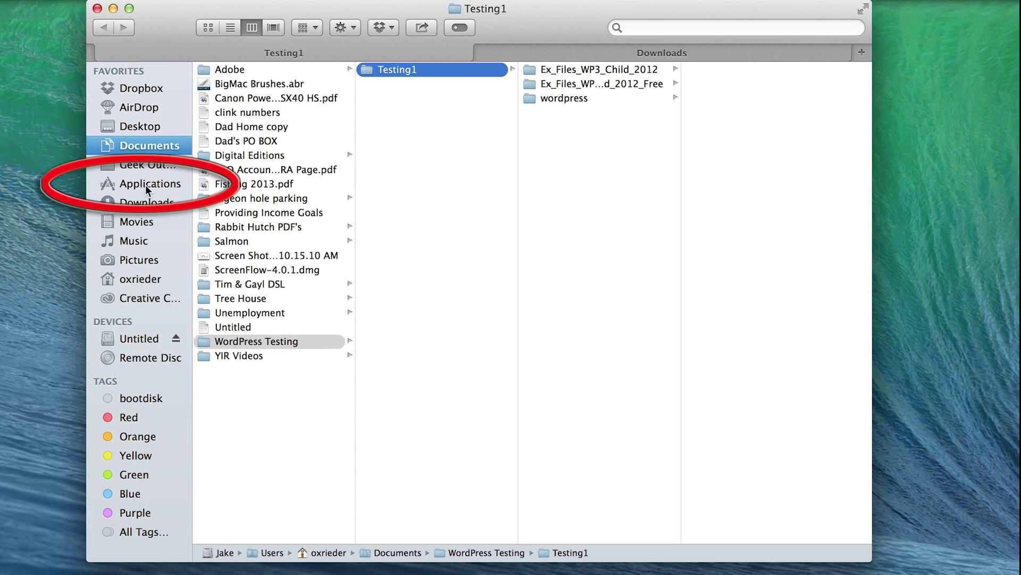
left_click(132, 122)
scroll(289, 289, "down", 10)
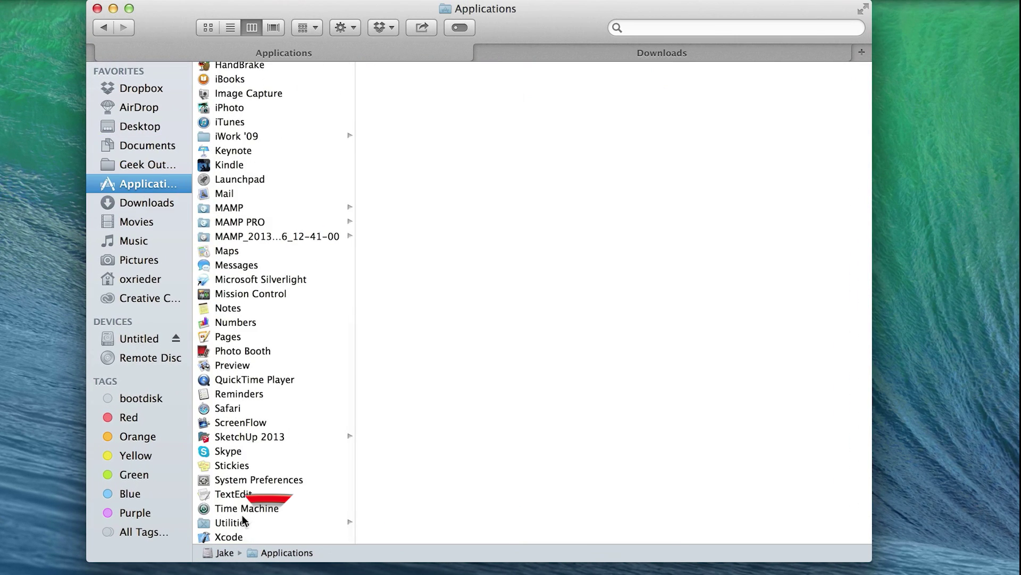
left_click(238, 522)
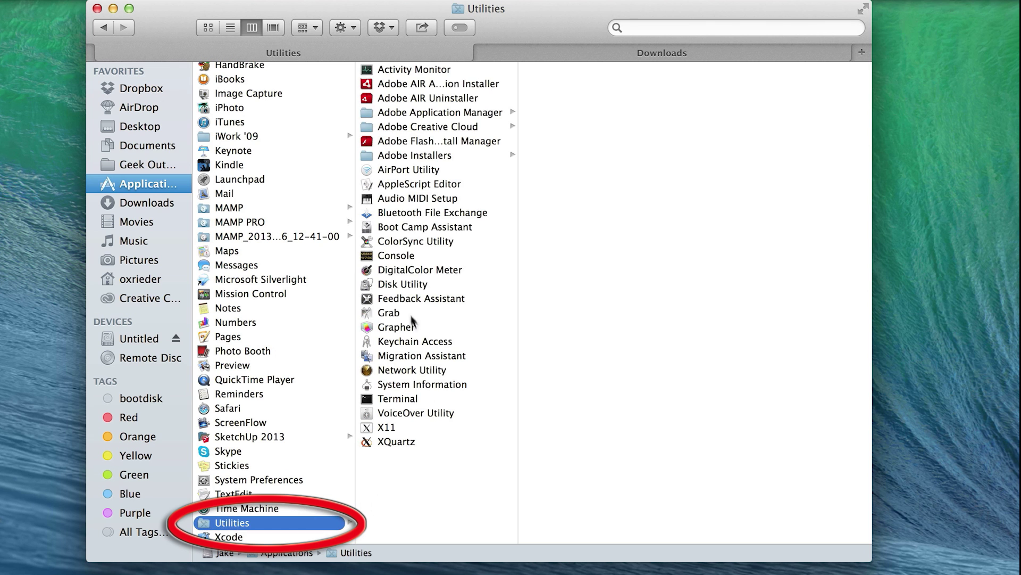
left_click(378, 285)
double_click(379, 288)
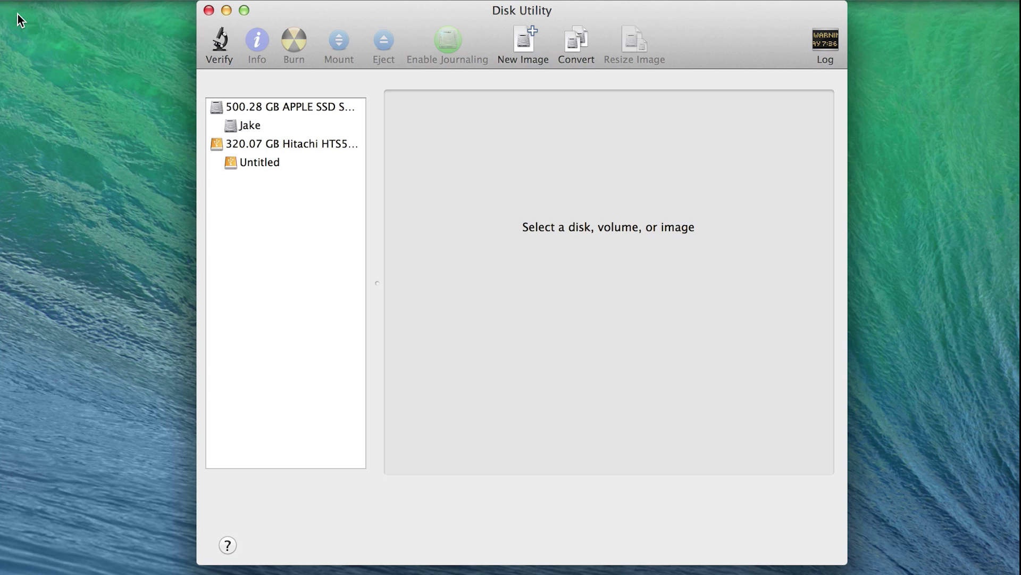
- Give the 320.07 GB Hitachi external disk a 1 Partition layout
left_click(257, 143)
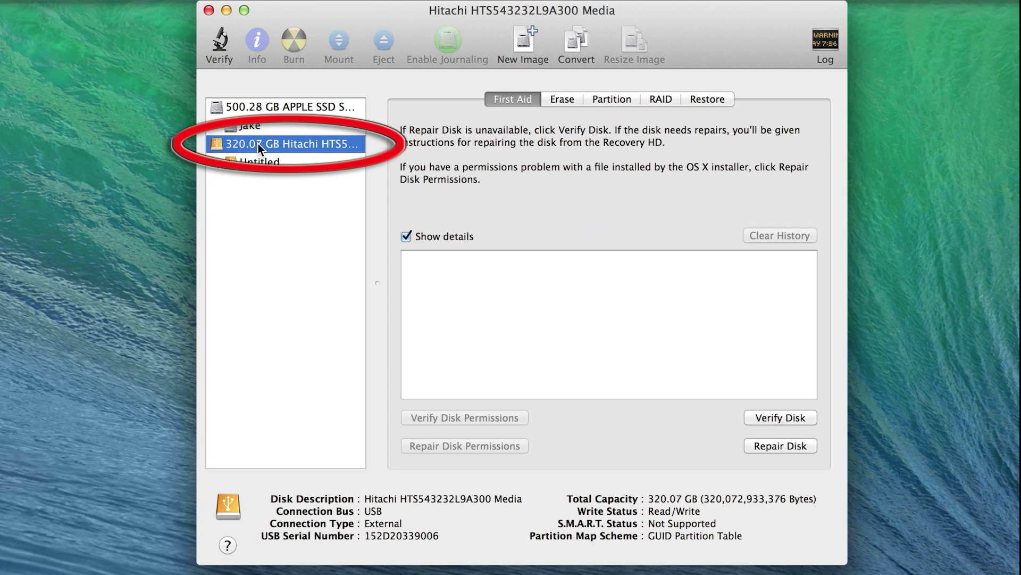
left_click(633, 100)
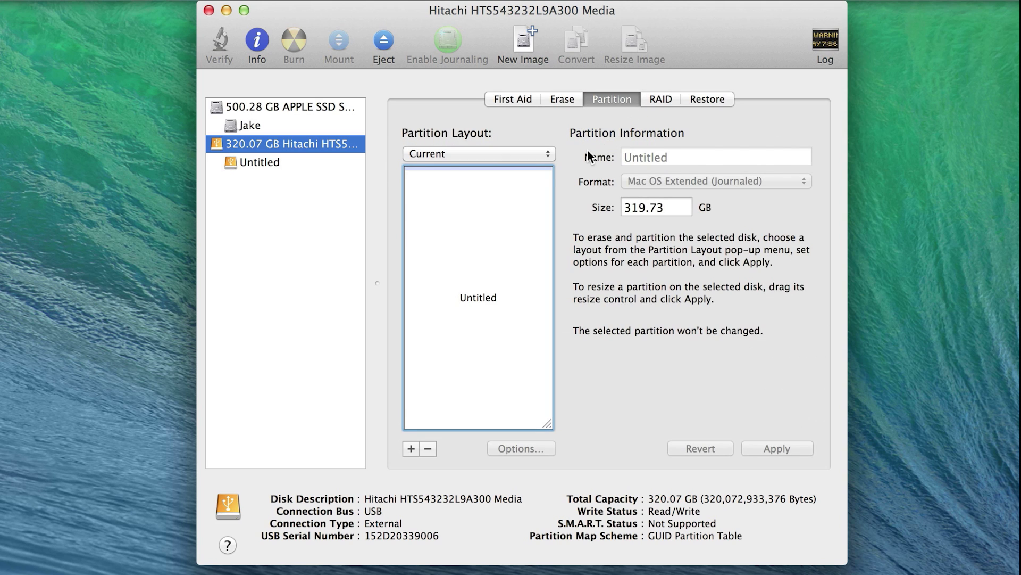
left_click(548, 154)
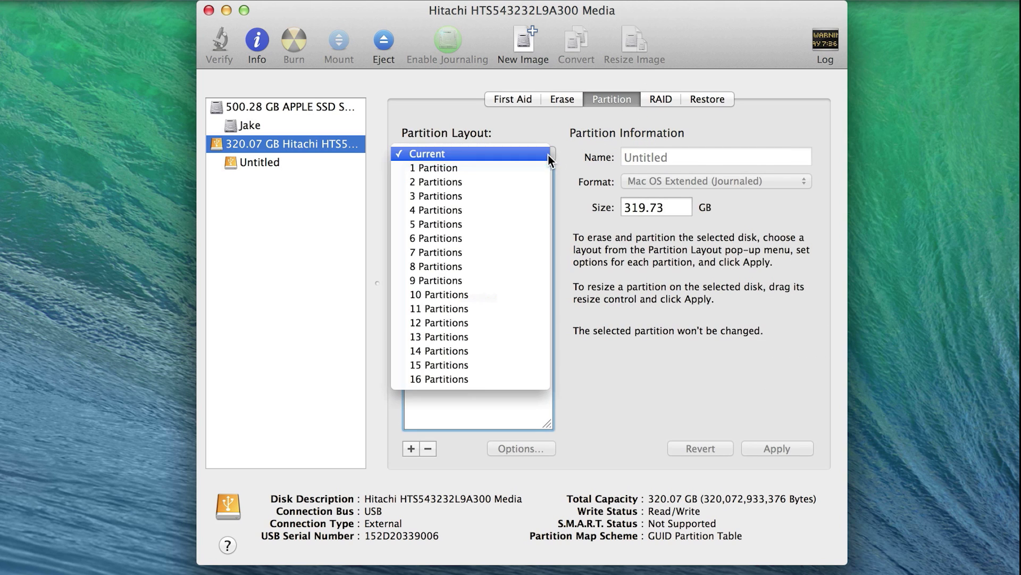
left_click(535, 167)
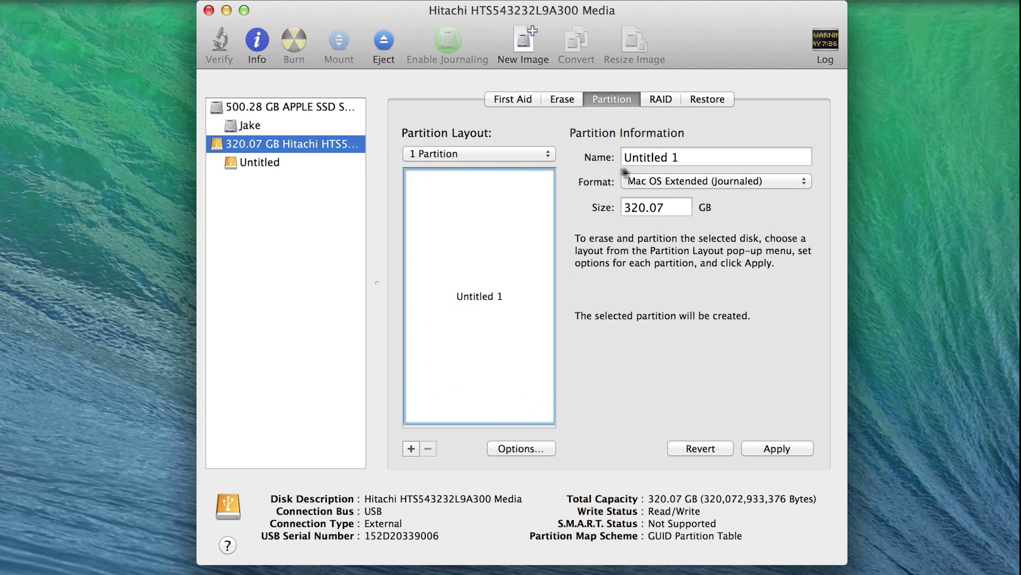
- Name the partition 'MBP TMB' and keep the Mac OS Extended (Journaled) format
left_click(692, 154)
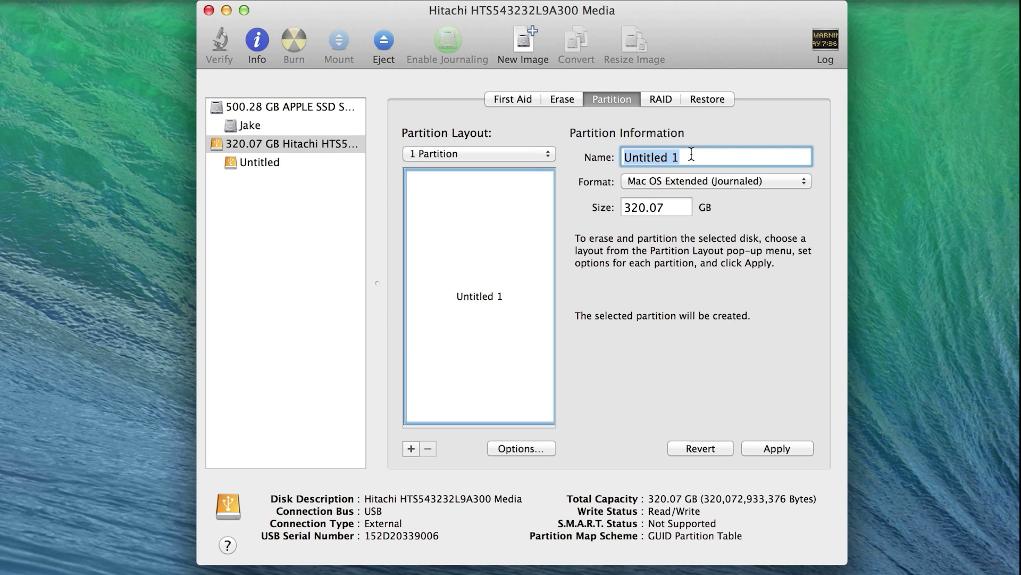
type("MP")
key("BackSpace")
type("B")
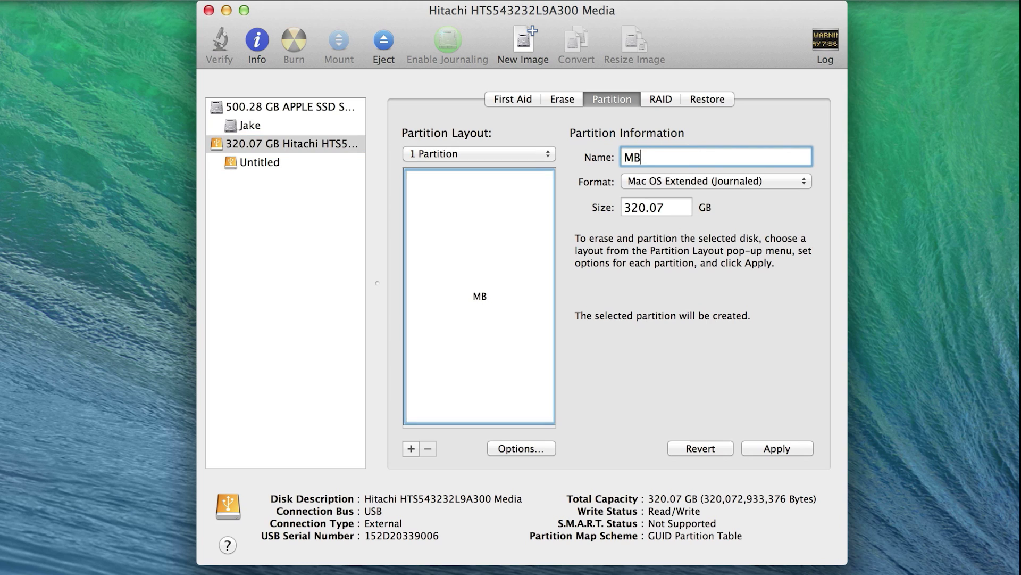
type("P TMP")
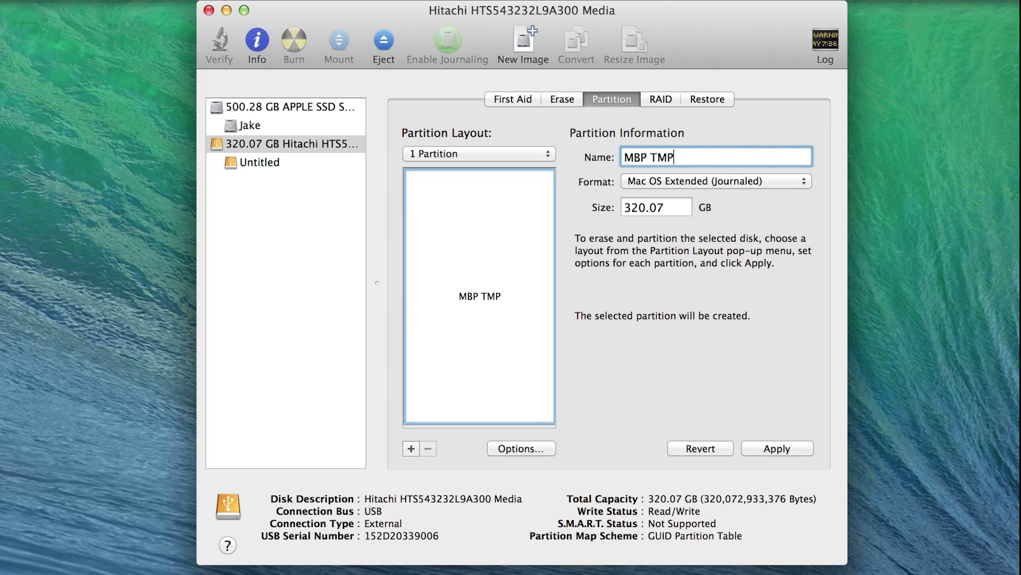
key("BackSpace")
type("B")
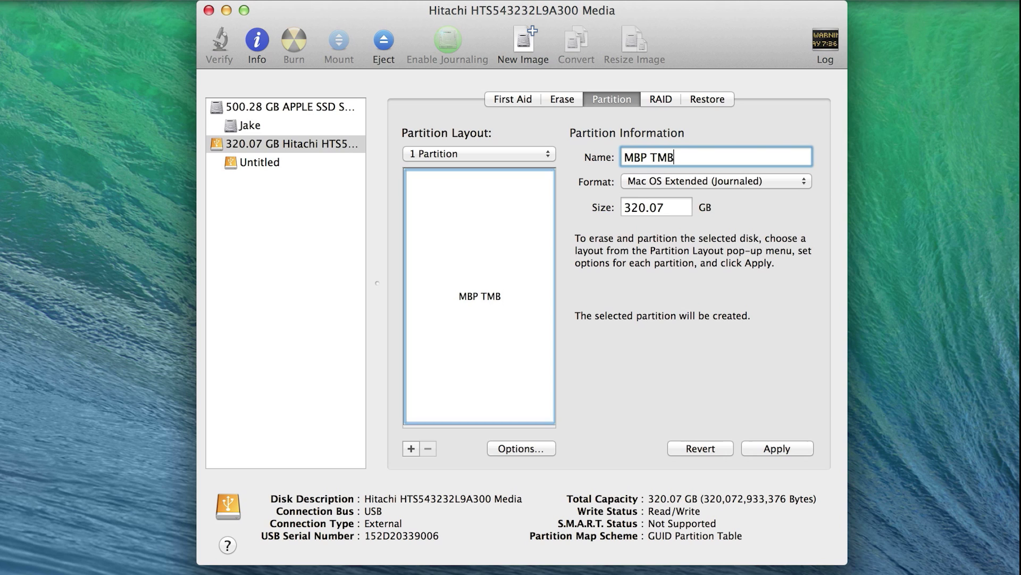
left_click(780, 179)
left_click(781, 176)
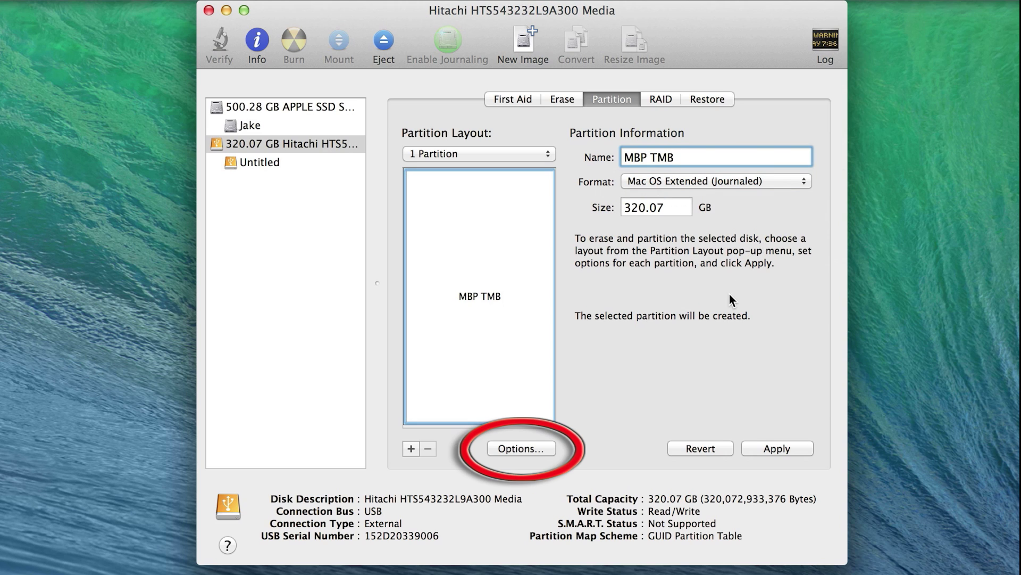
- Partition the Hitachi drive with GUID Partition Table, confirm, and close Disk Utility
left_click(548, 448)
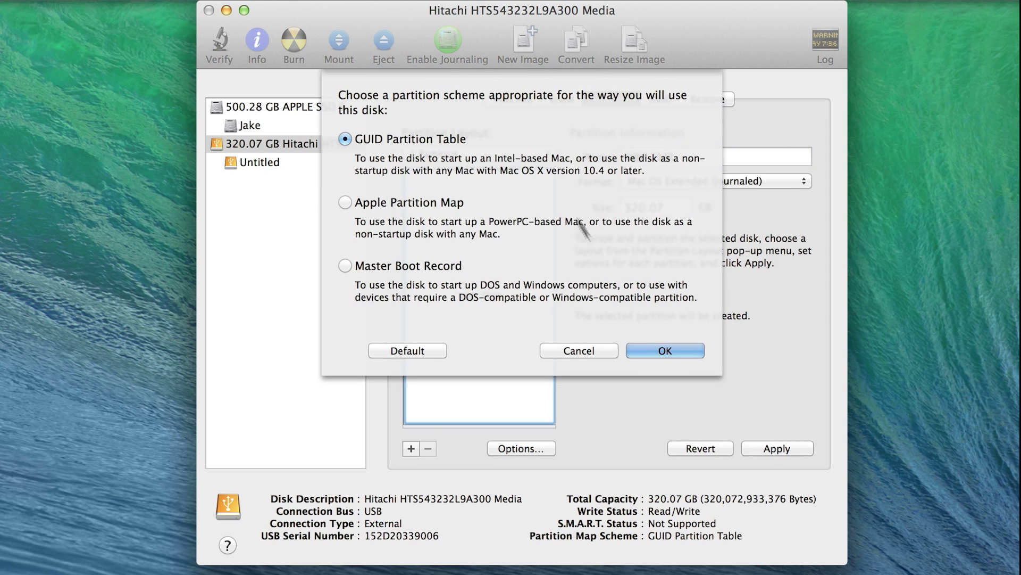
left_click(683, 352)
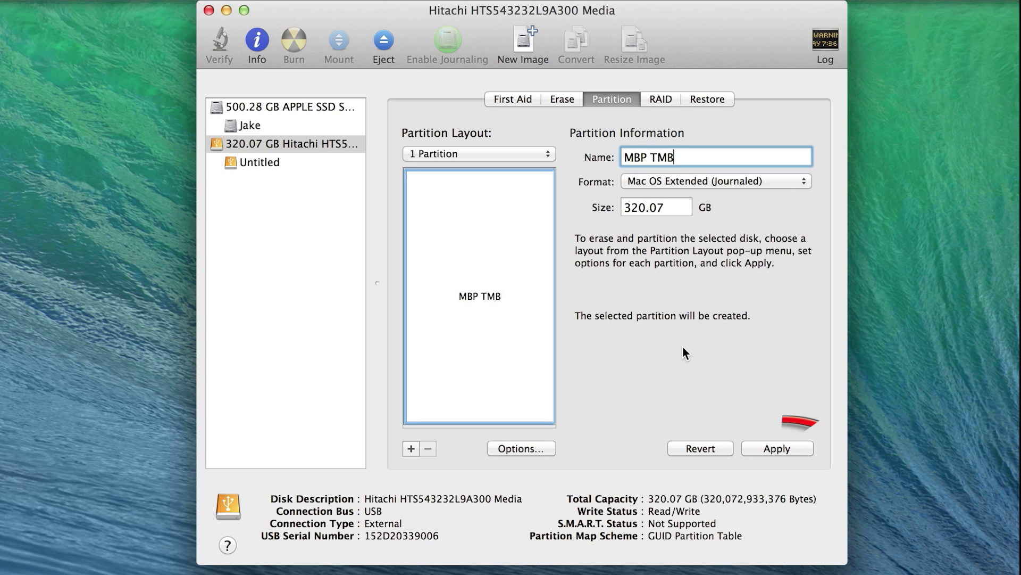
left_click(797, 448)
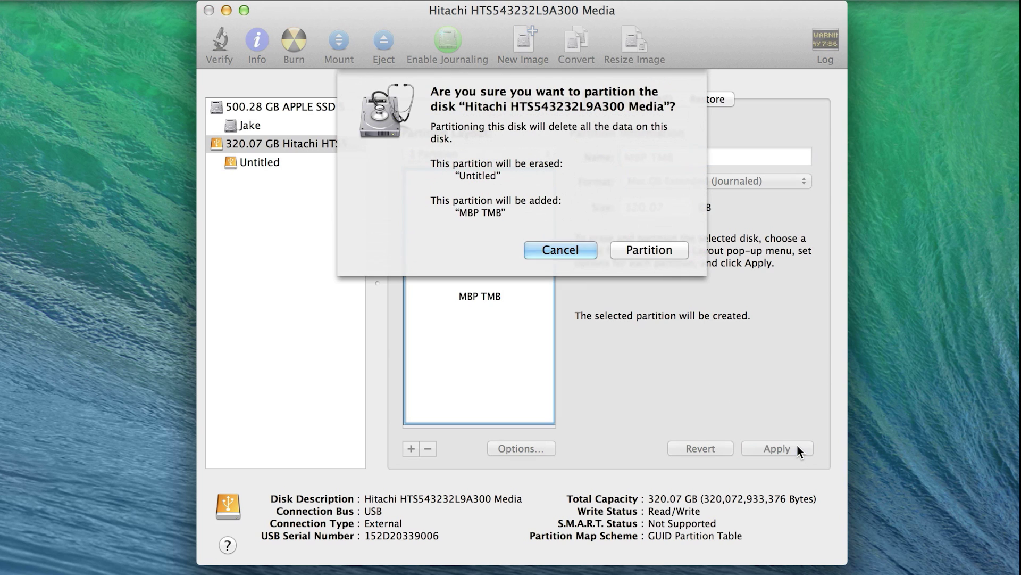
left_click(677, 251)
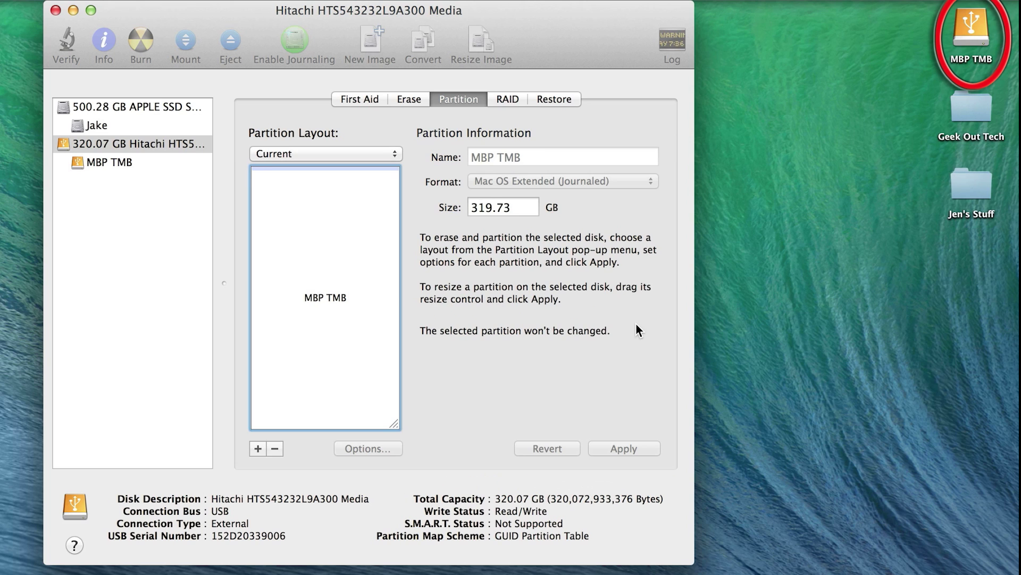
left_click(56, 10)
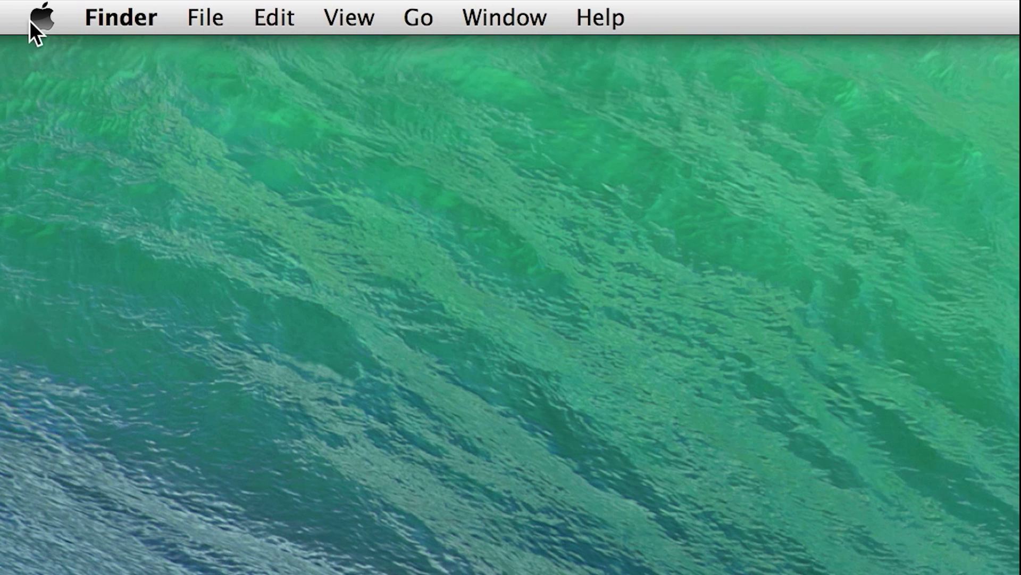
- Open the Time Machine pane via Apple menu > System Preferences
left_click(30, 20)
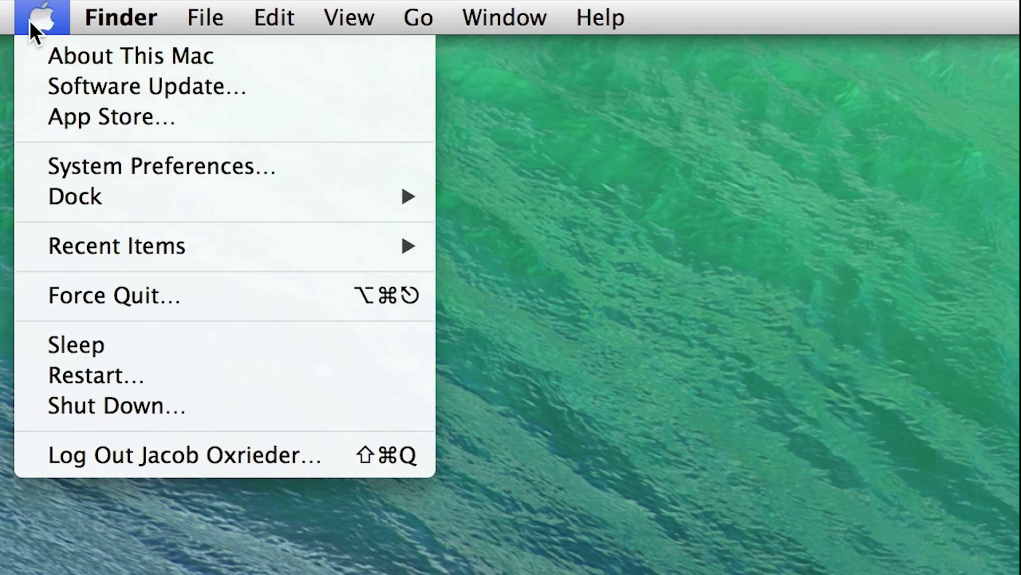
left_click(333, 170)
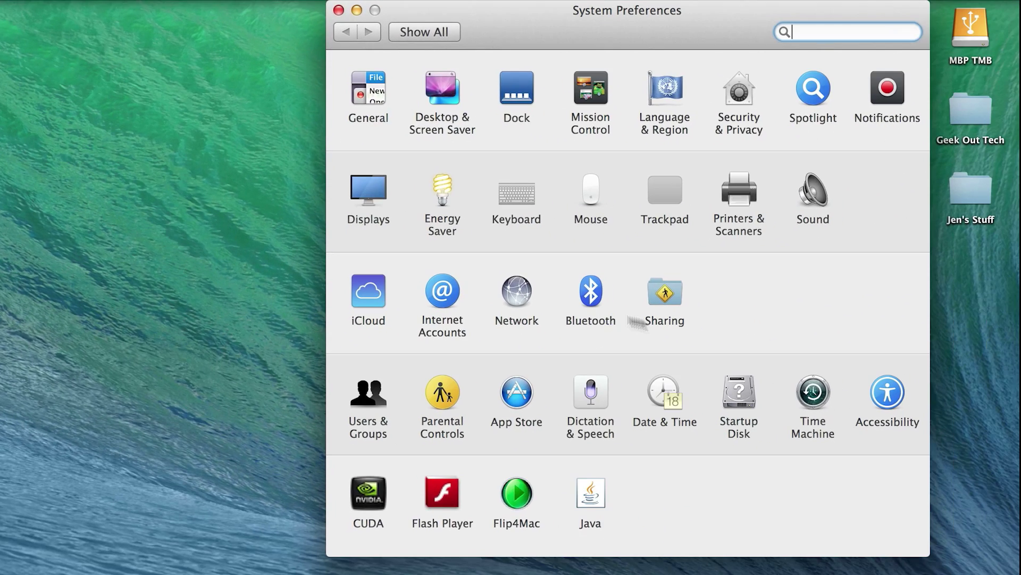
left_click(814, 394)
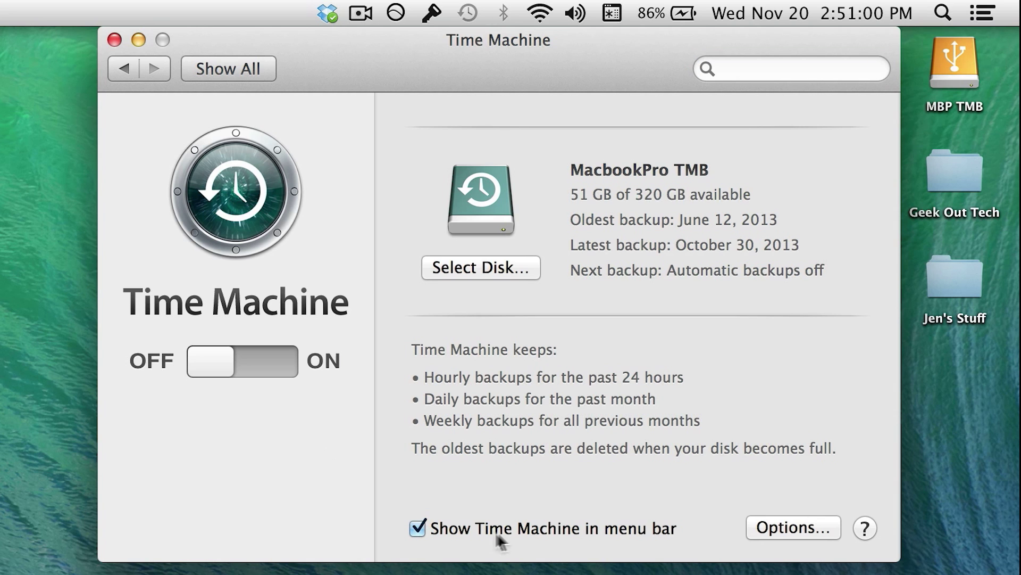
- Add the DONT BACKUP folder in Geek Out Tech to Time Machine exclusions and save
left_click(831, 527)
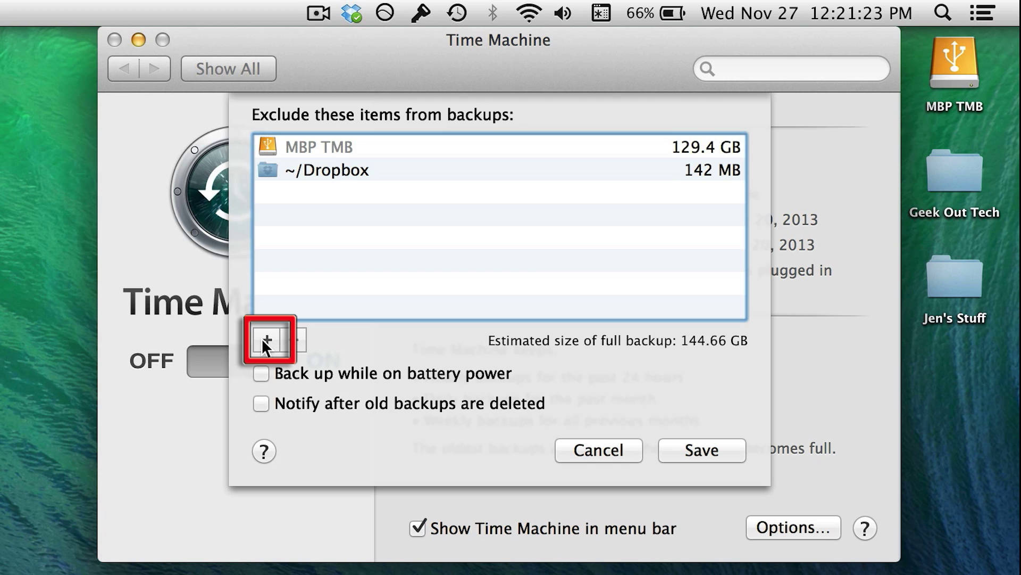
left_click(262, 341)
left_click(160, 264)
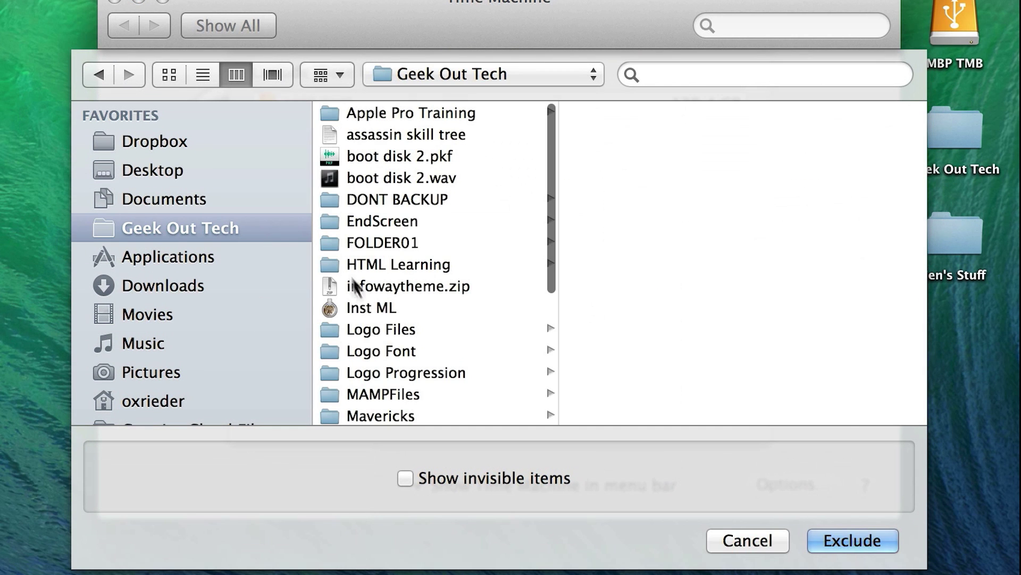
left_click(378, 197)
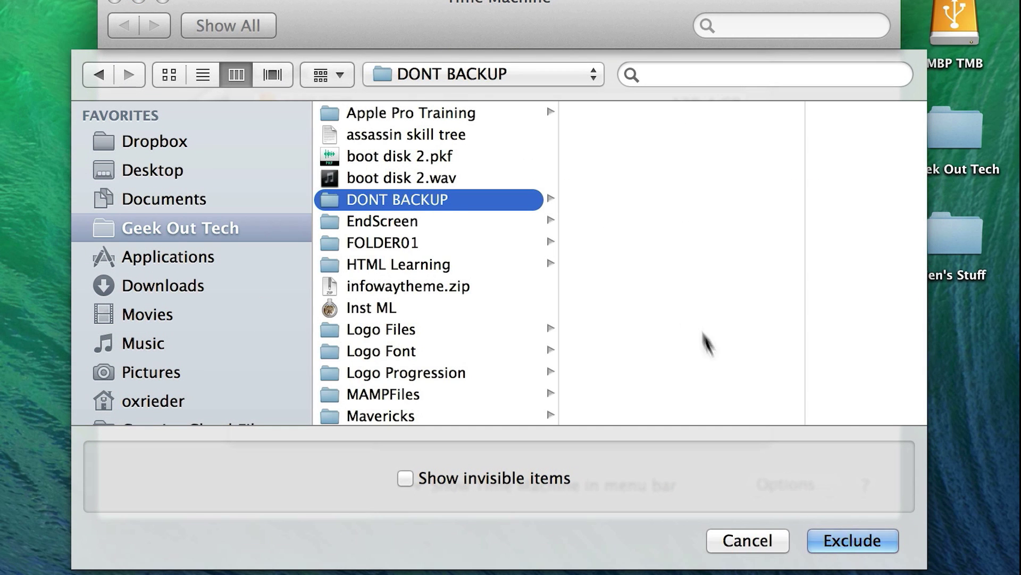
left_click(883, 546)
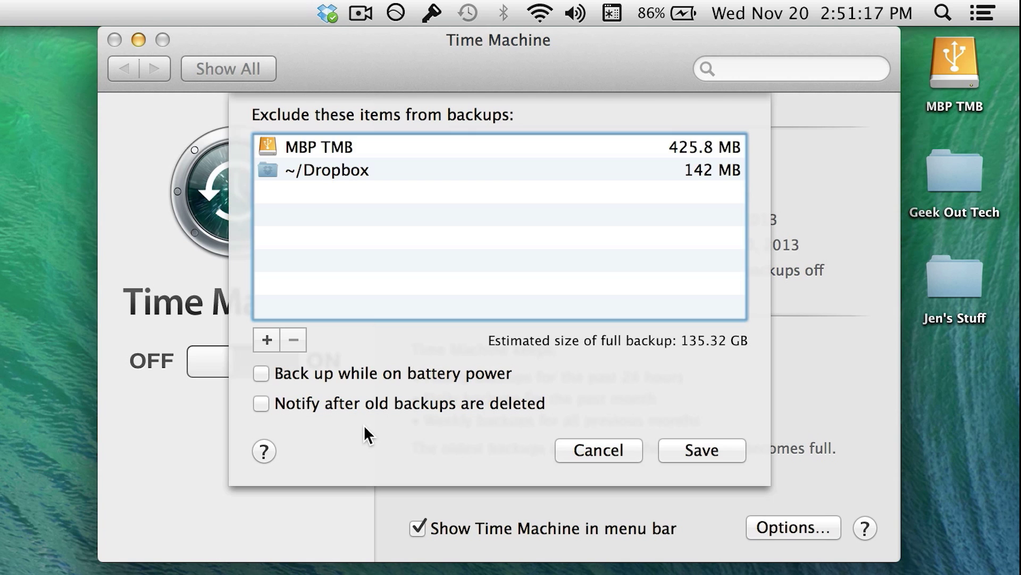
left_click(701, 451)
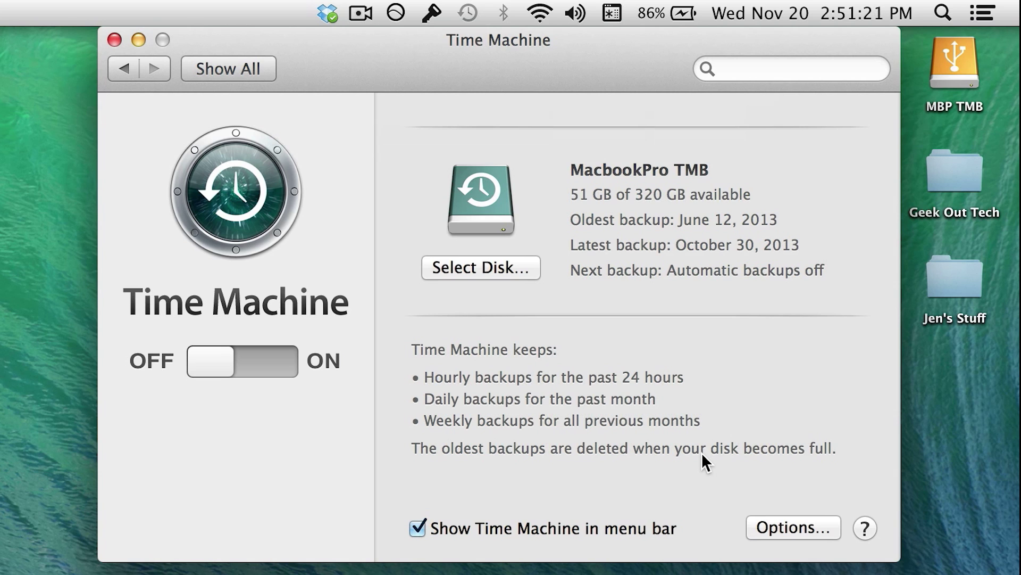
- Replace MacbookPro TMB with MBP TMB as the Time Machine backup disk
left_click(522, 269)
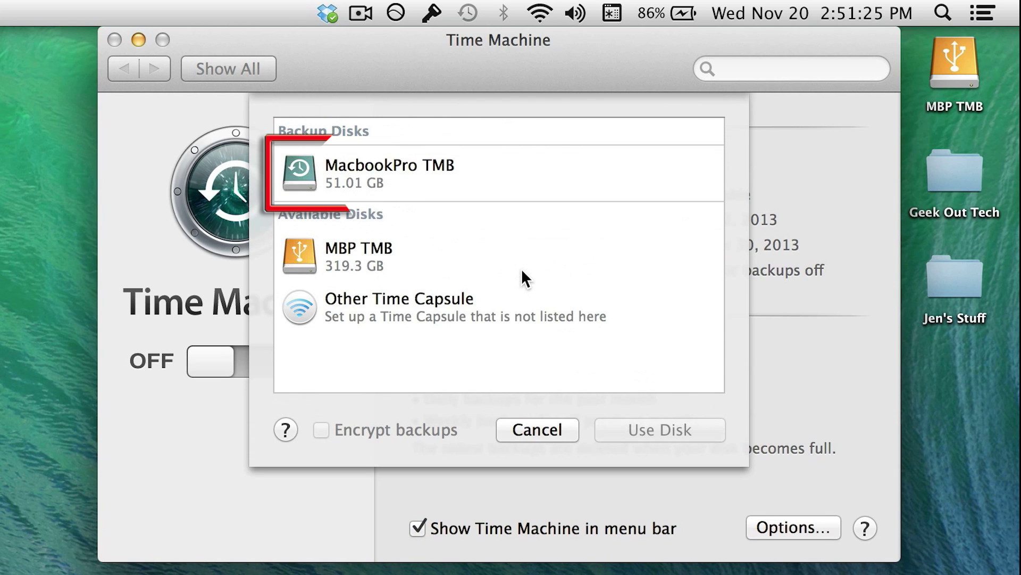
left_click(372, 270)
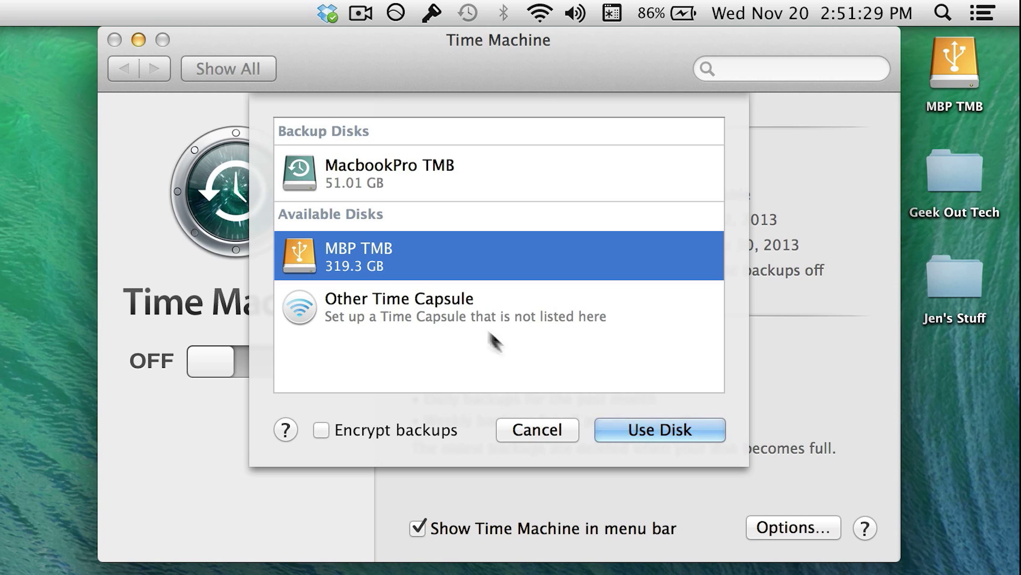
left_click(697, 423)
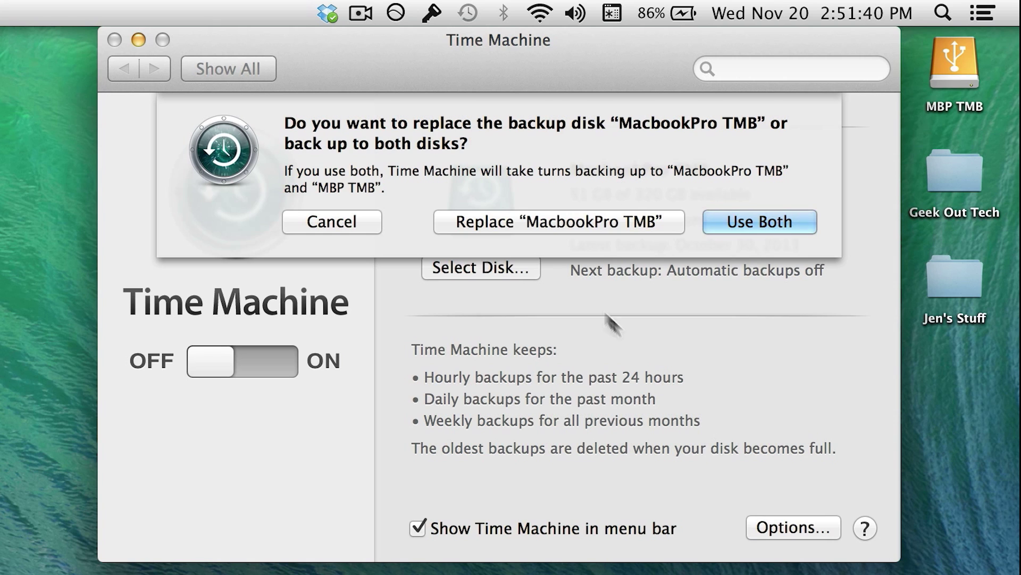
left_click(659, 221)
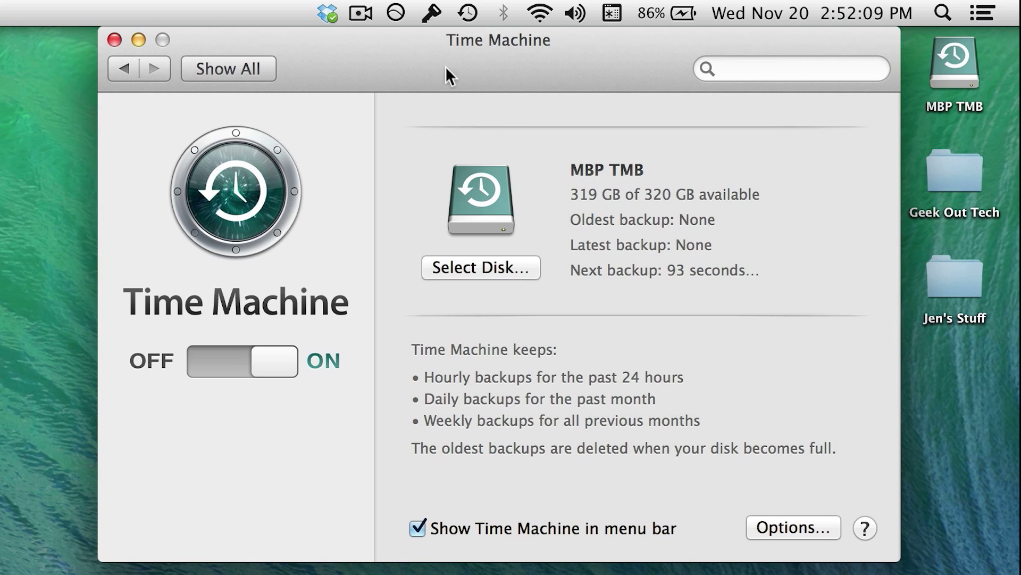
- Run Back Up Now from the Time Machine menu-bar icon
left_click(466, 13)
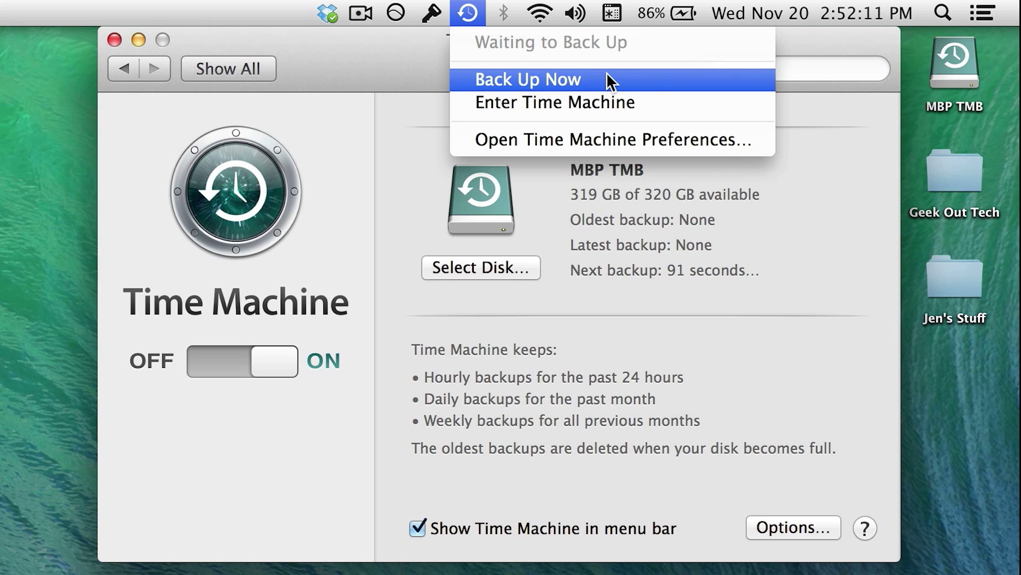
left_click(646, 79)
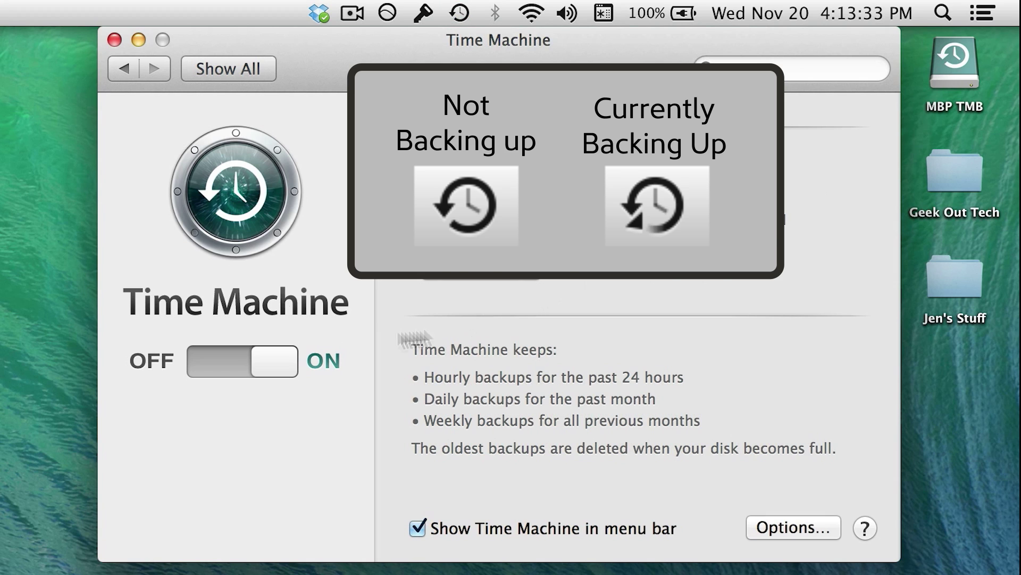
- Close the Time Machine preferences and eject the MBP TMB drive from the desktop
left_click(115, 40)
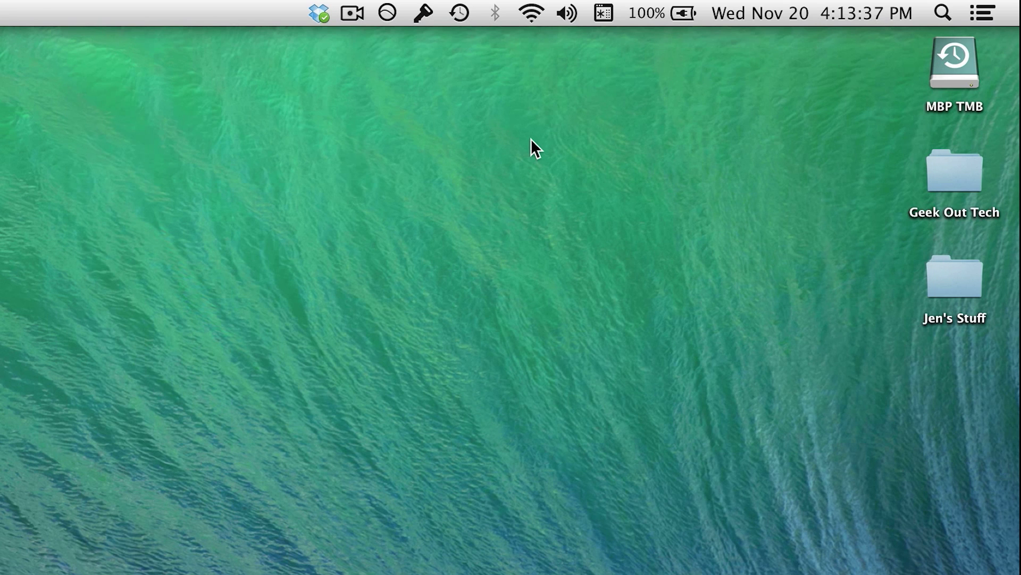
right_click(956, 72)
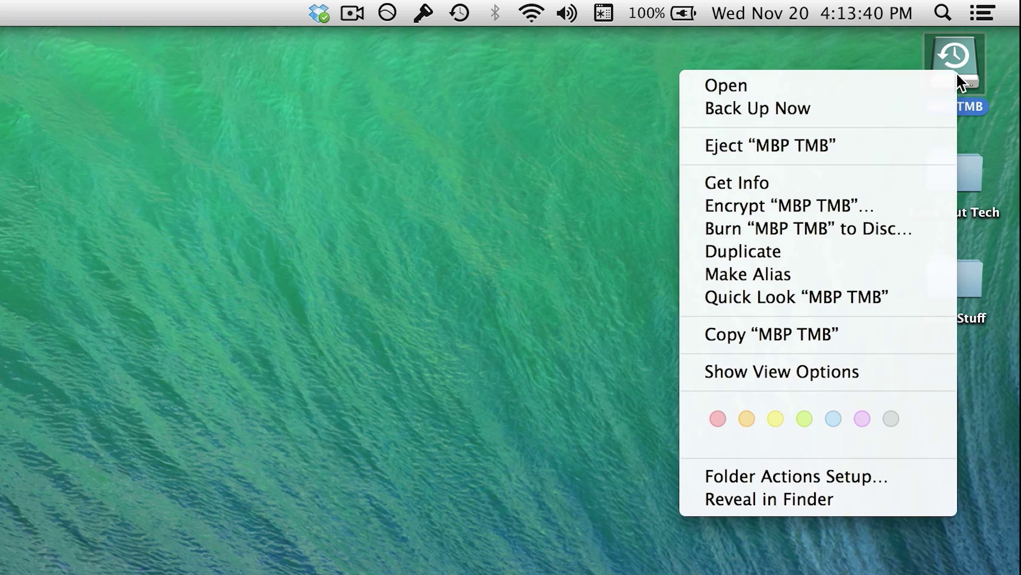
left_click(906, 147)
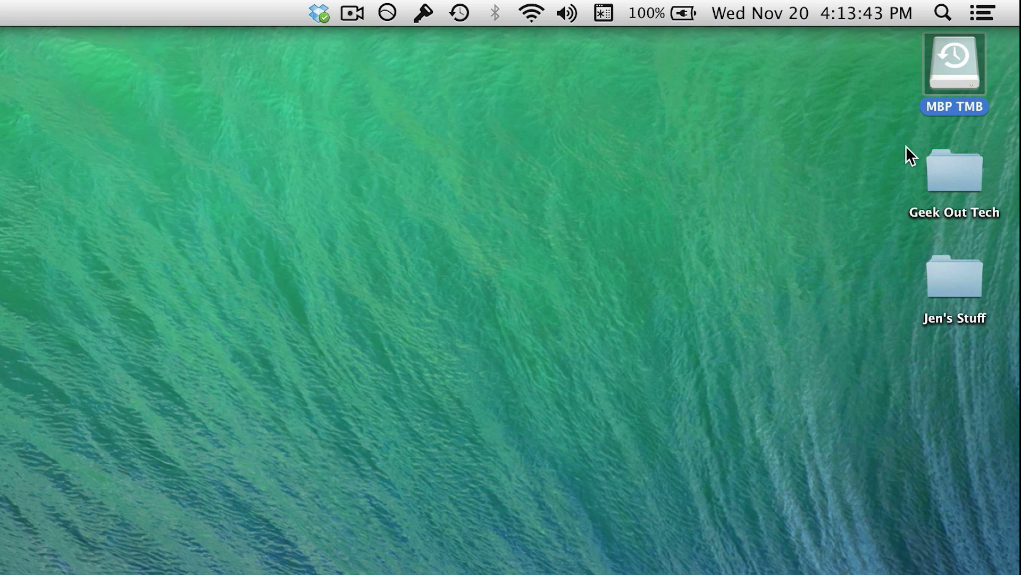